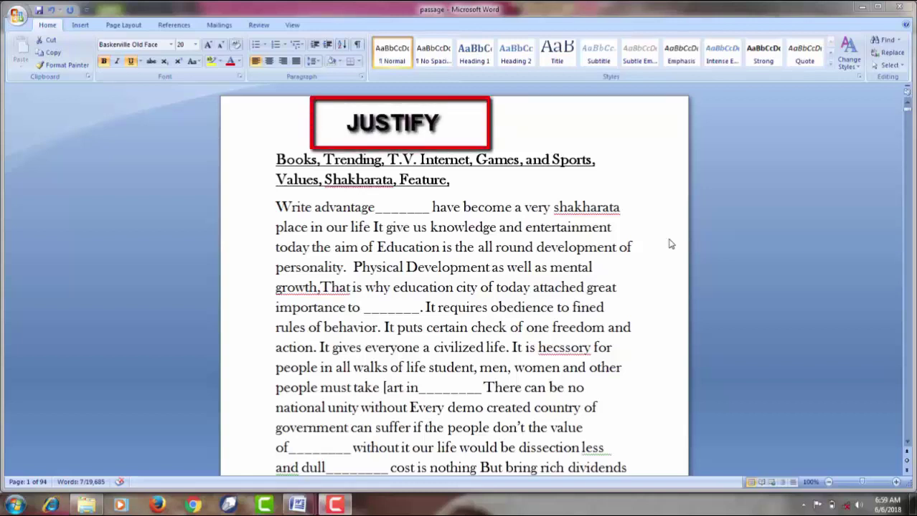
- Select all the text in the document, from the bold heading through the fill-in-the-blank paragraph
key("shift+End")
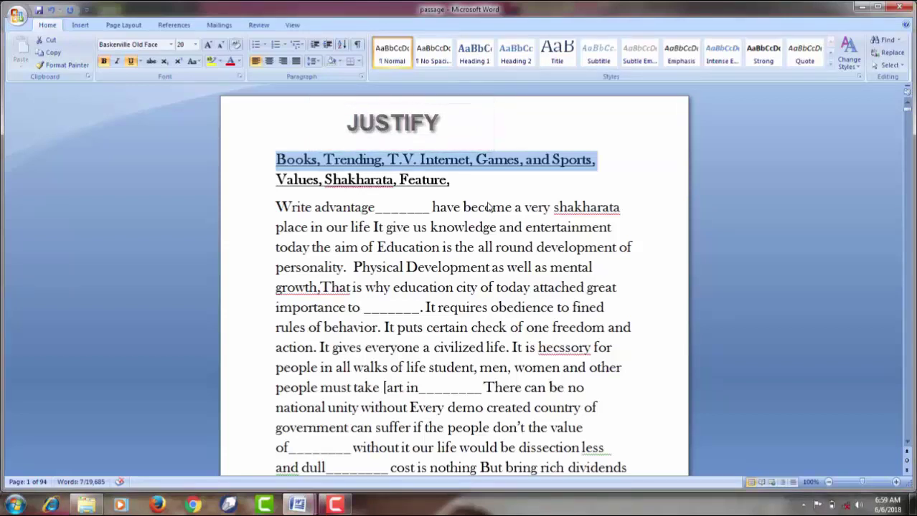
key("ctrl+a")
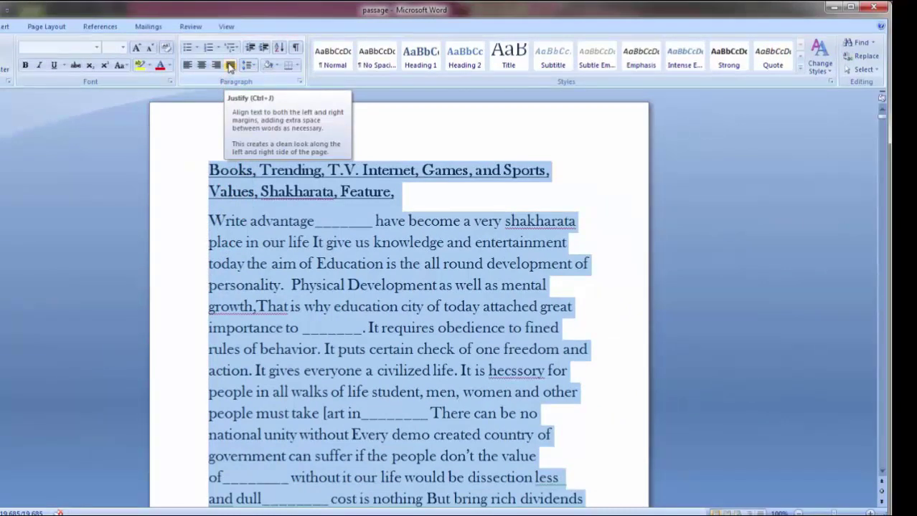
- Apply justified, then left, then centre alignment to the selected passage, ending centred
left_click(231, 66)
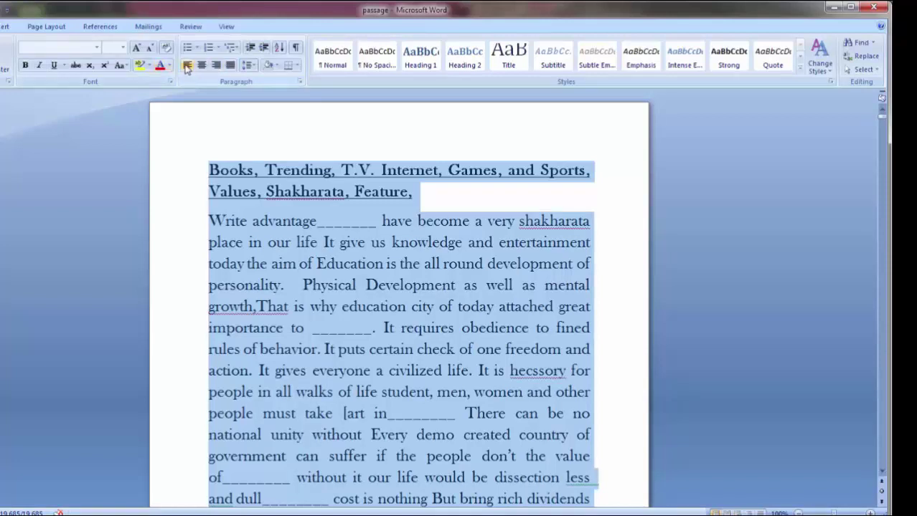
left_click(187, 67)
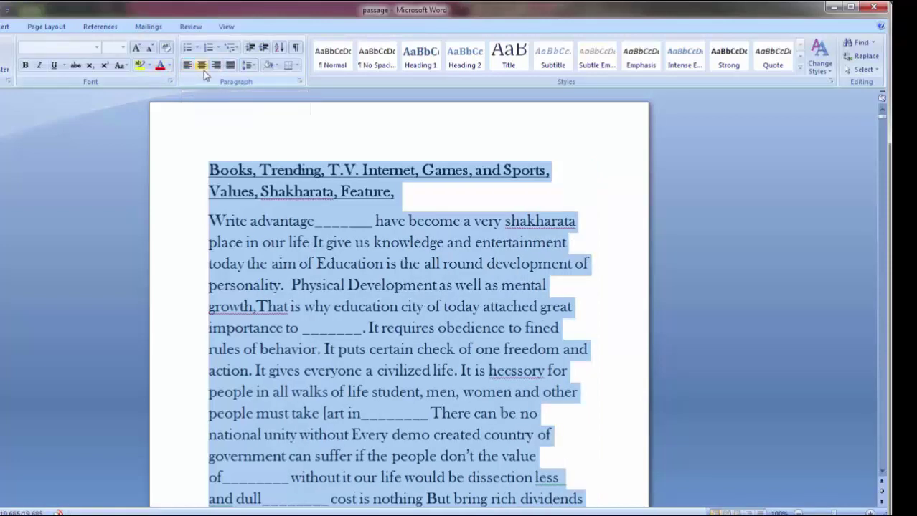
left_click(203, 69)
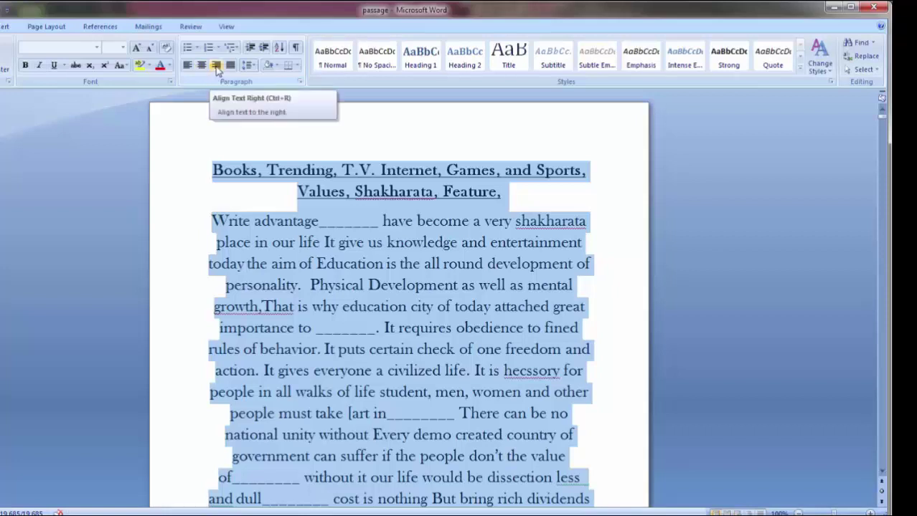
- Right-align the selected heading and body text so the lines end flush at the right margin
left_click(216, 66)
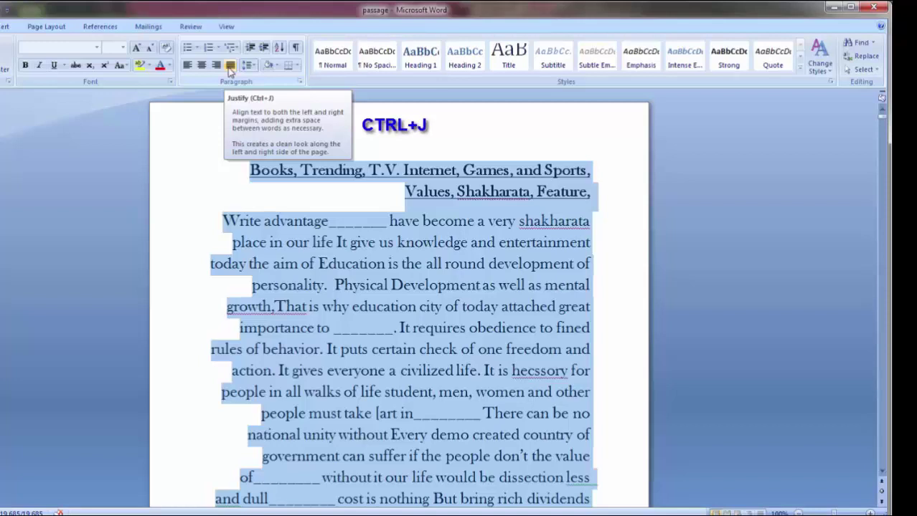
- Justify the selected passage with Ctrl+J so the body lines reach both margins
key("ctrl+j")
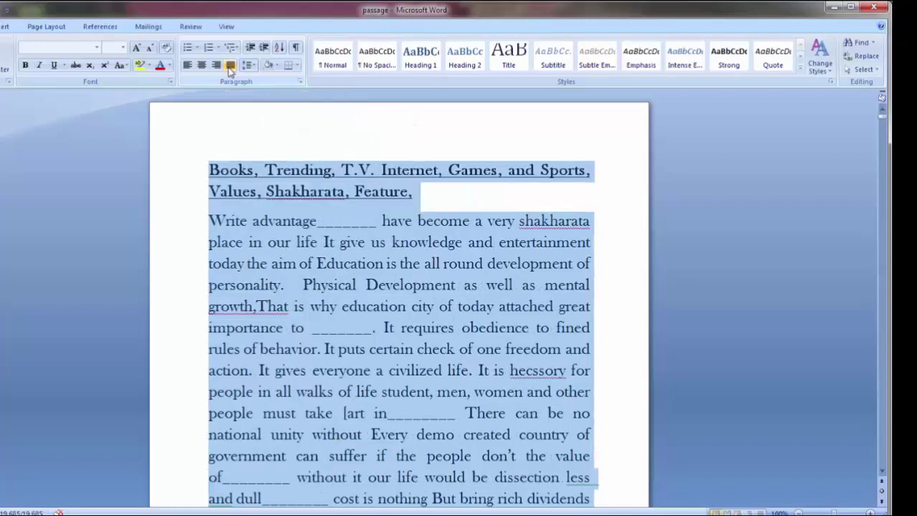